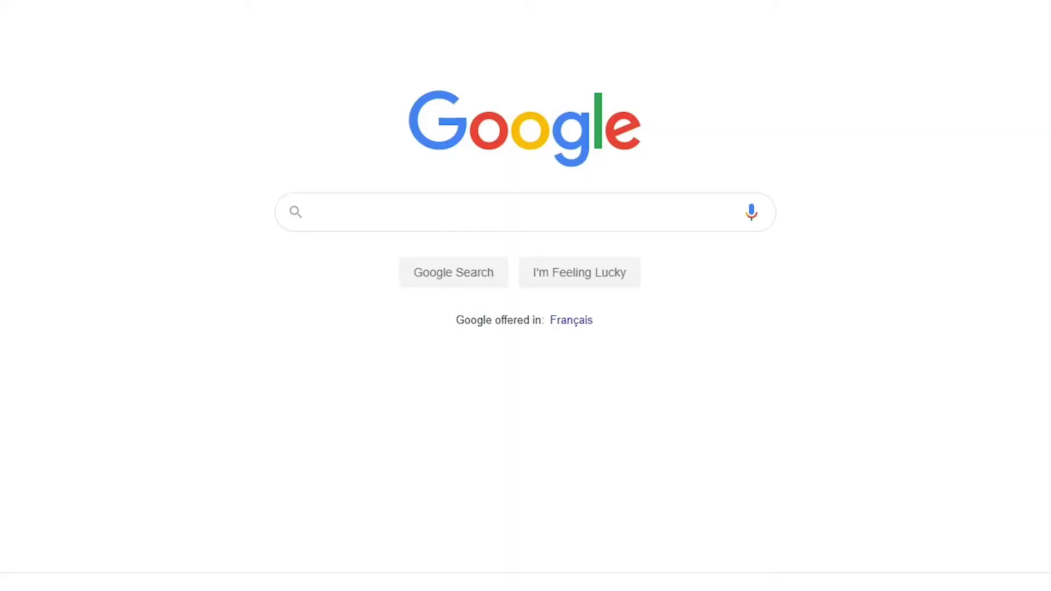
Search Google for 'Veed' and go to the VEED workspace Projects page
type("Veed")
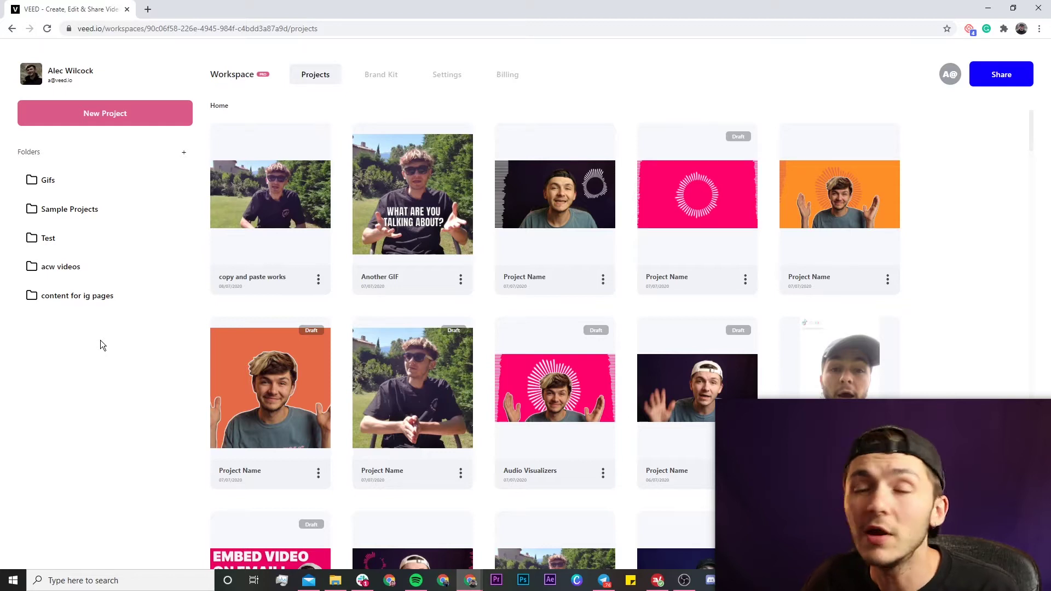
Create a new project and upload Demonstration video.mp4 into it
left_click(104, 123)
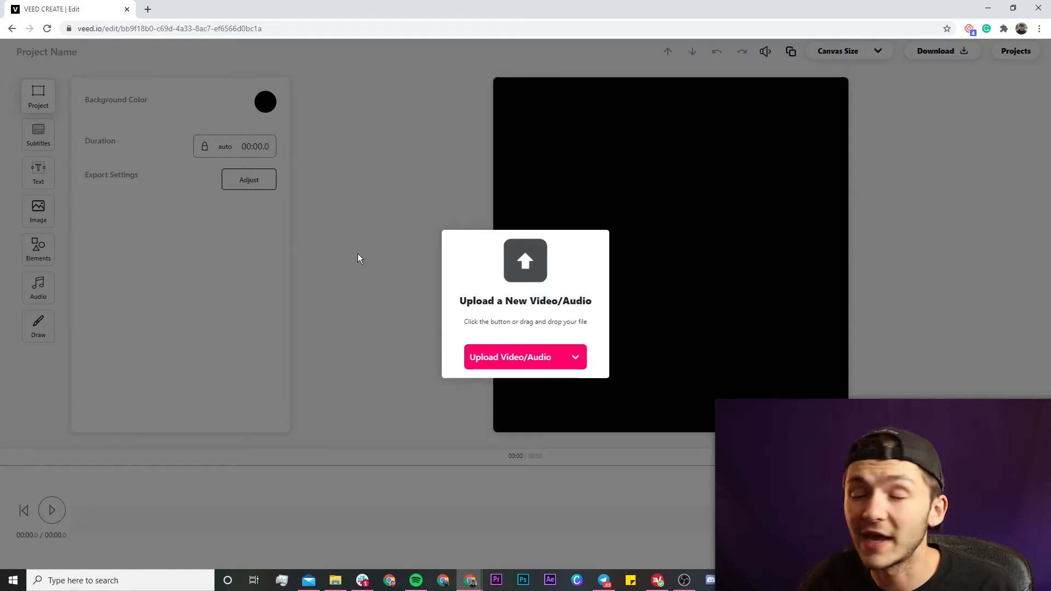
left_click(490, 361)
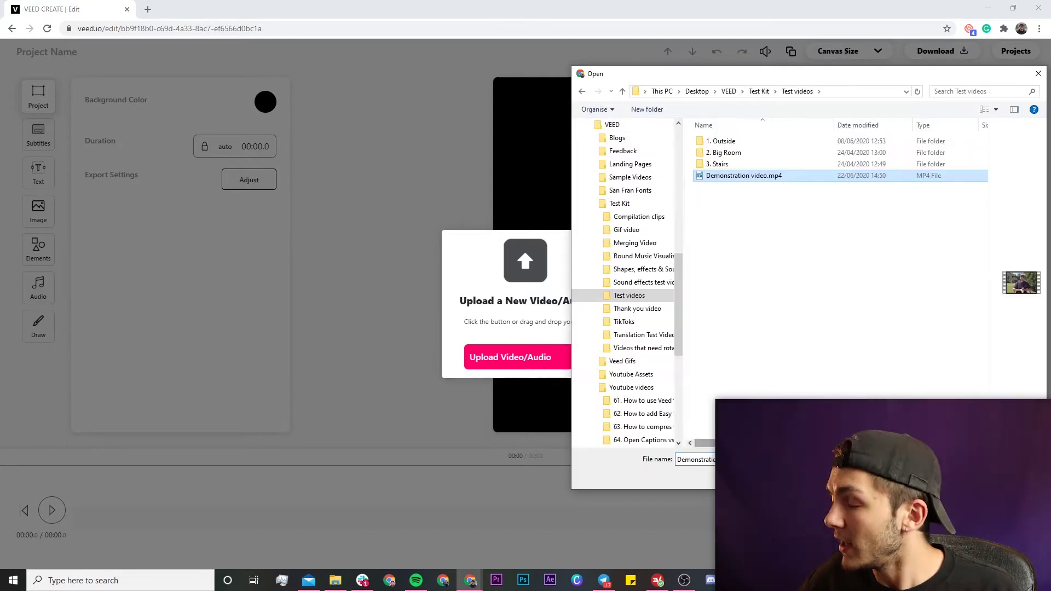
key("Return")
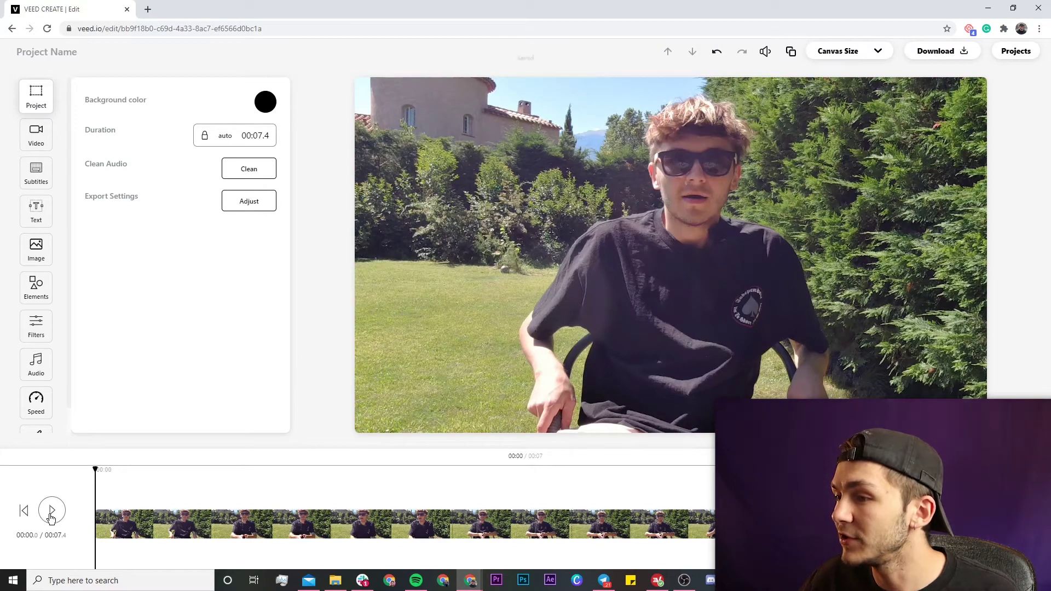
left_click(52, 512)
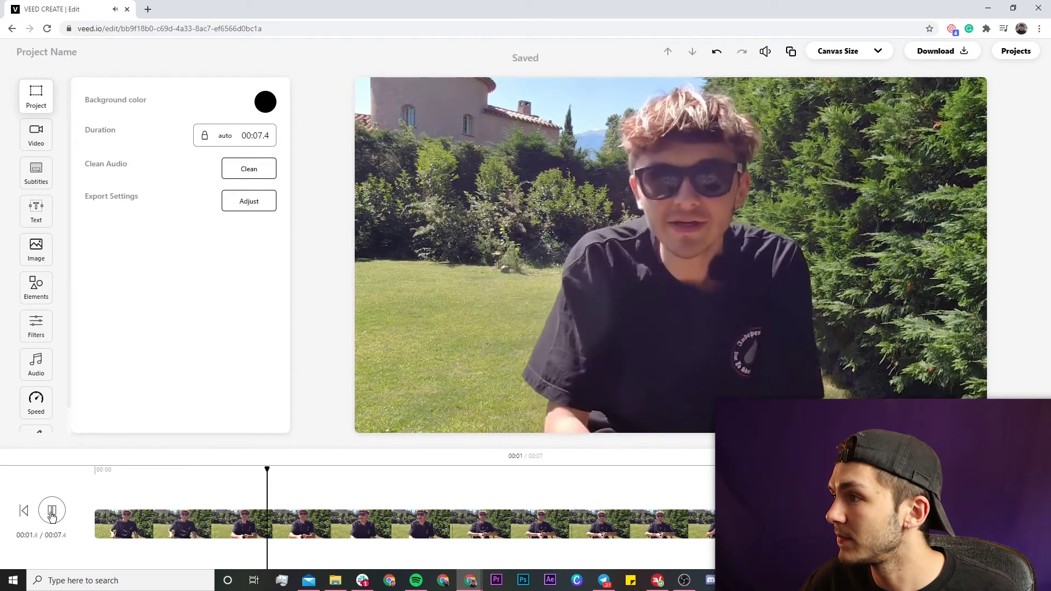
left_click(52, 512)
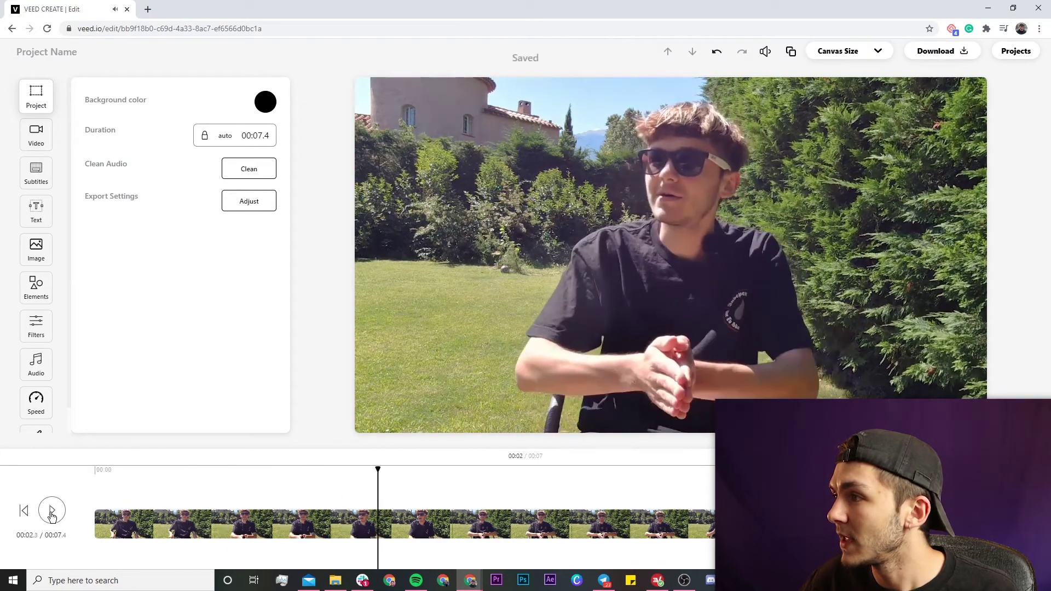
left_click(98, 469)
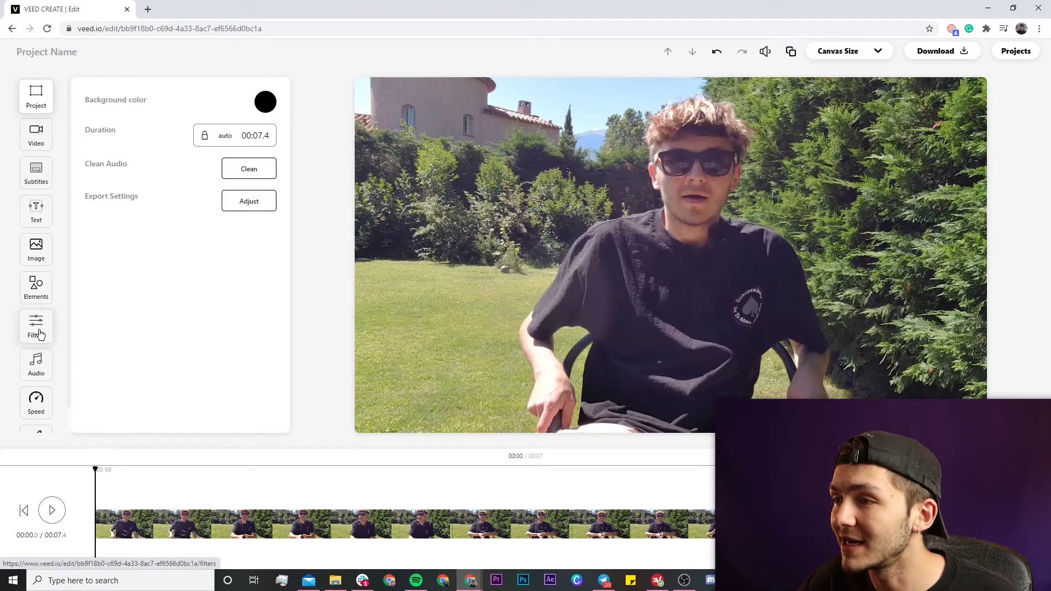
Apply the #DUSTY FILM effect from Filters > Effects and preview it
left_click(40, 334)
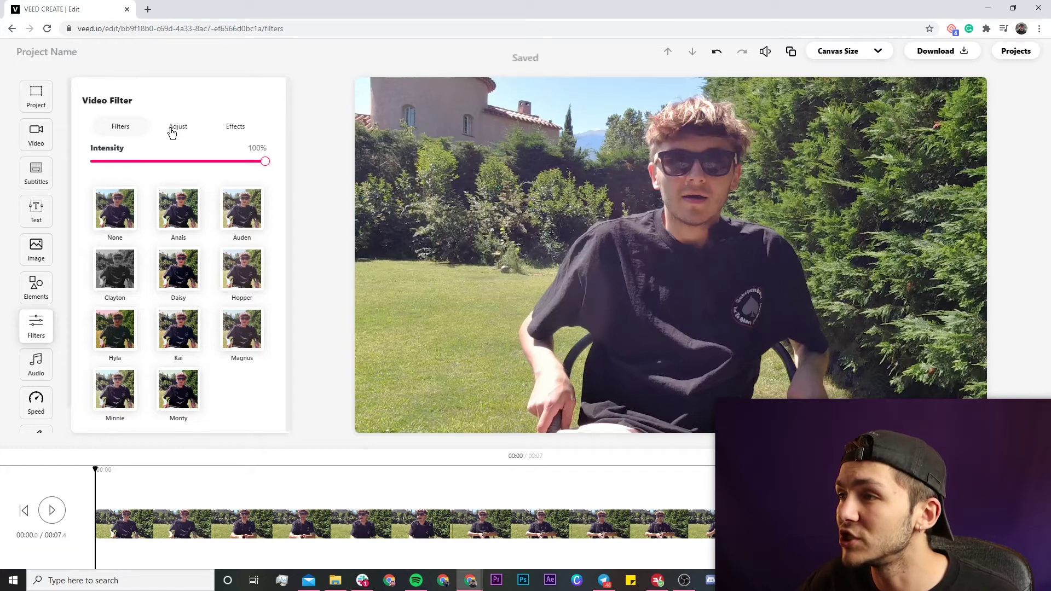
left_click(237, 132)
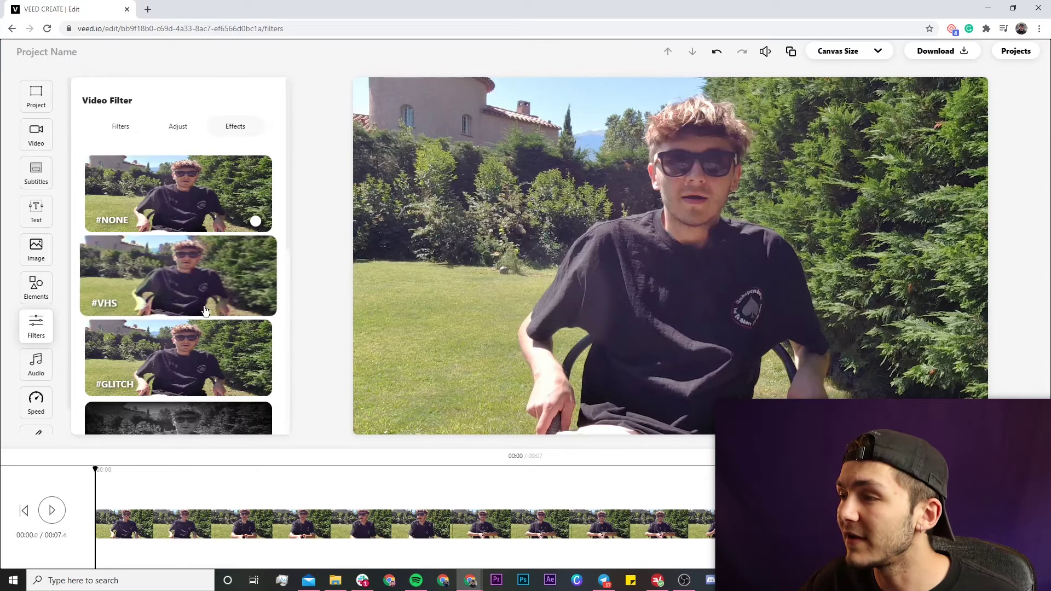
scroll(149, 400, "down", 7)
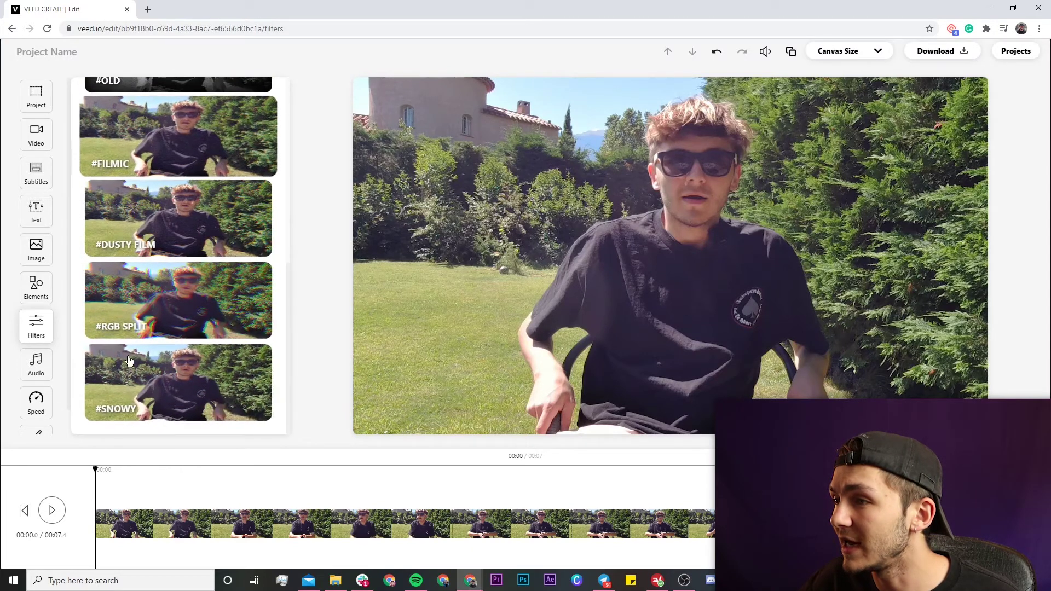
left_click(177, 231)
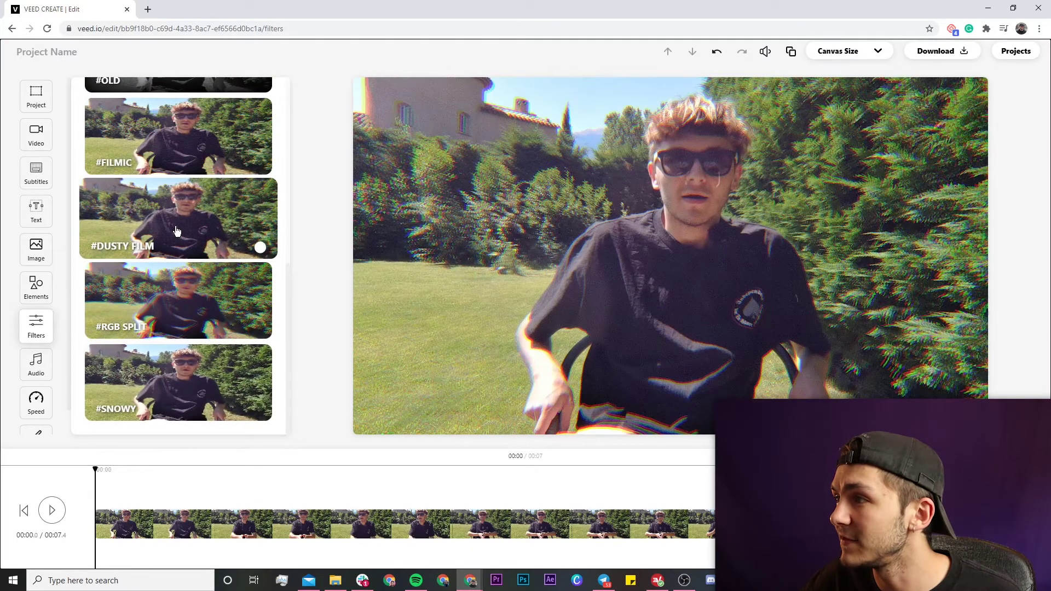
left_click(52, 511)
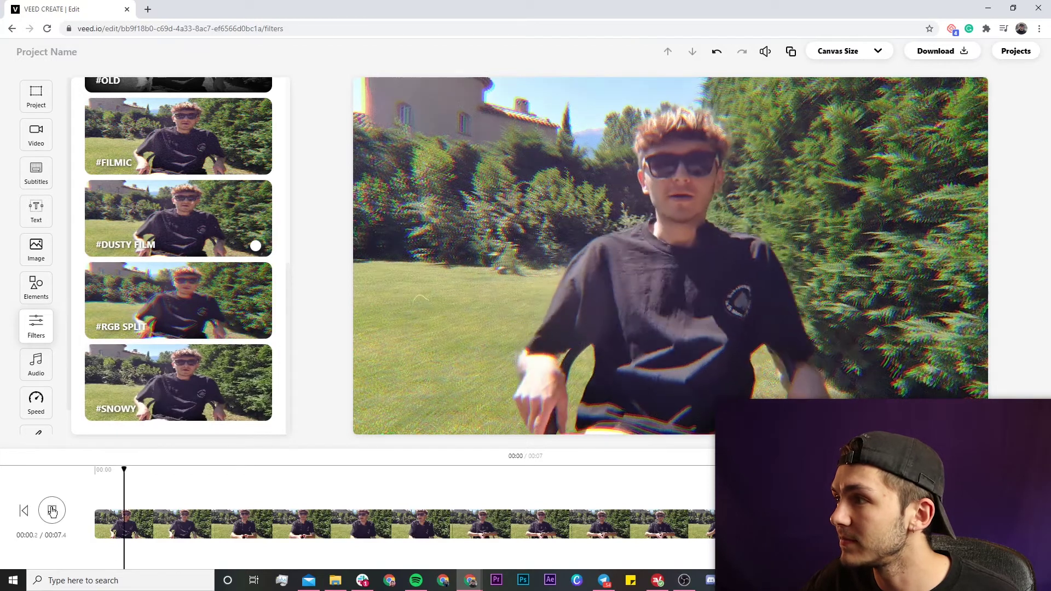
left_click(52, 511)
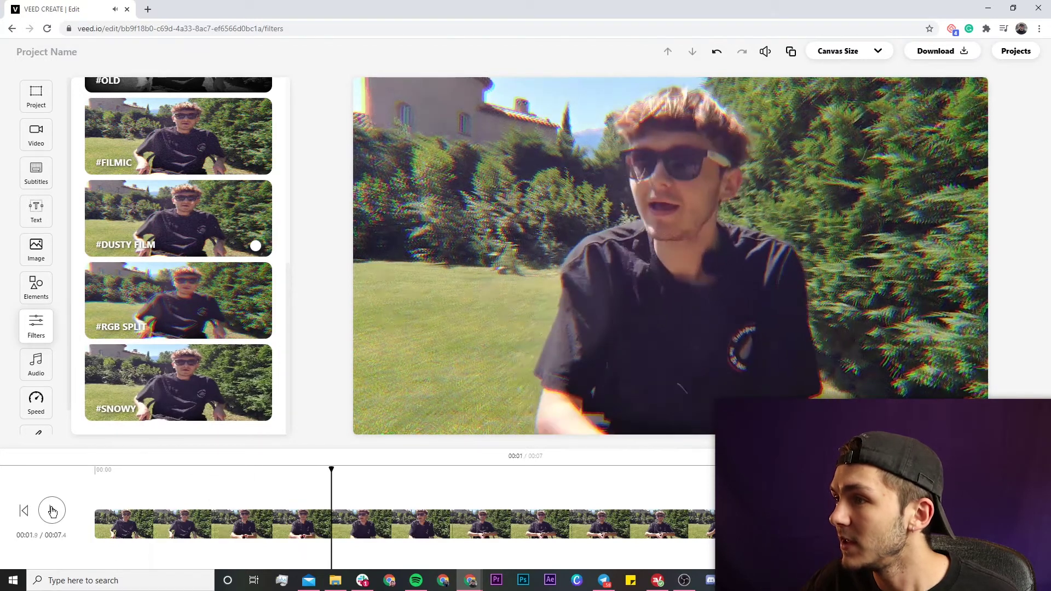
Try the #FILMIC, #OLD and #VHS effects, previewing the clip from about 1.6 seconds
scroll(164, 394, "up", 2)
left_click(171, 235)
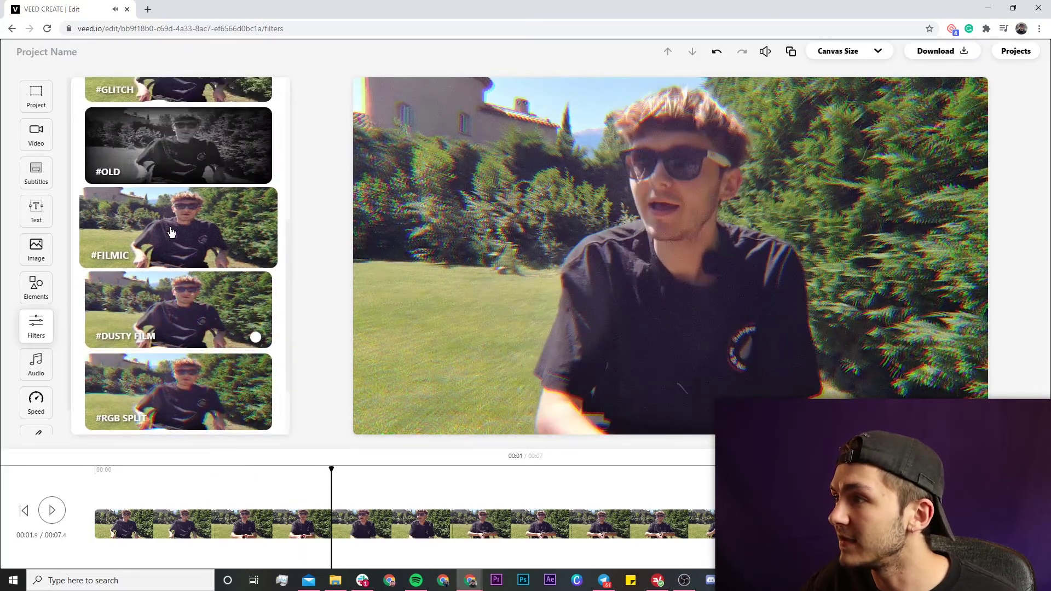
left_click(61, 512)
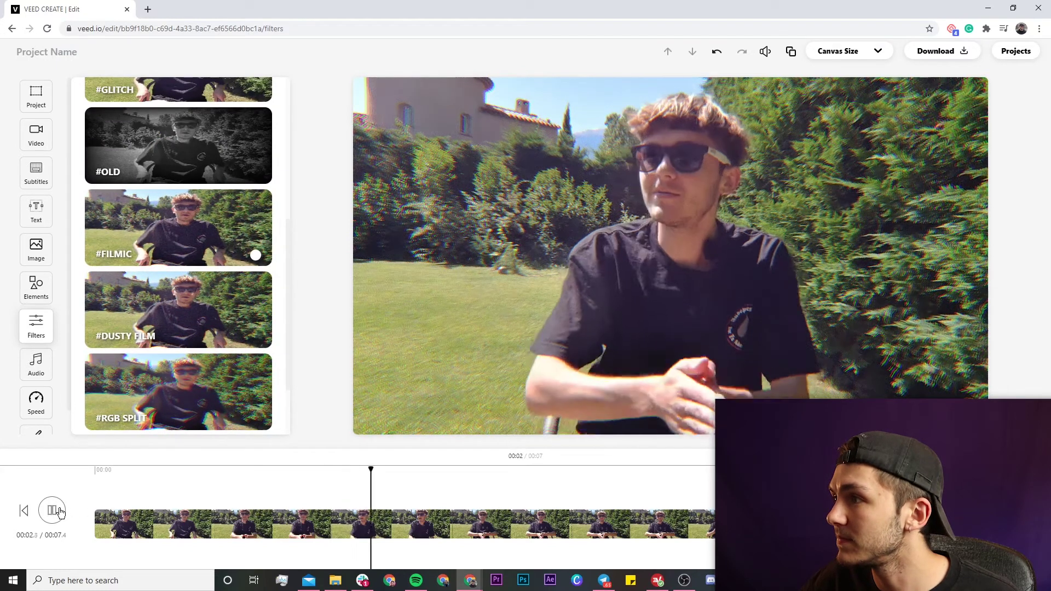
left_click(55, 511)
scroll(123, 384, "up", 2)
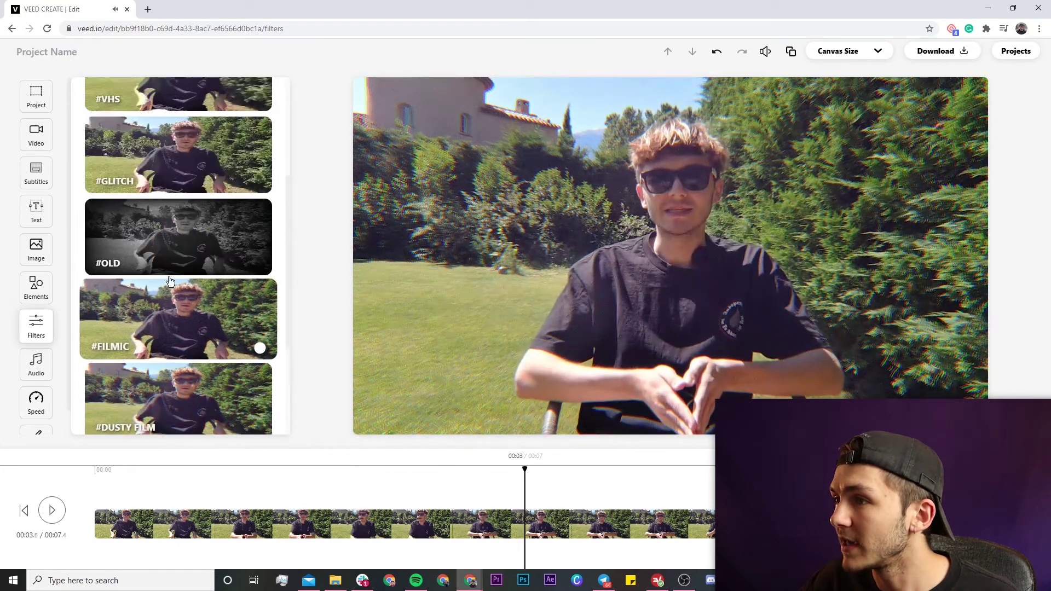
left_click(176, 237)
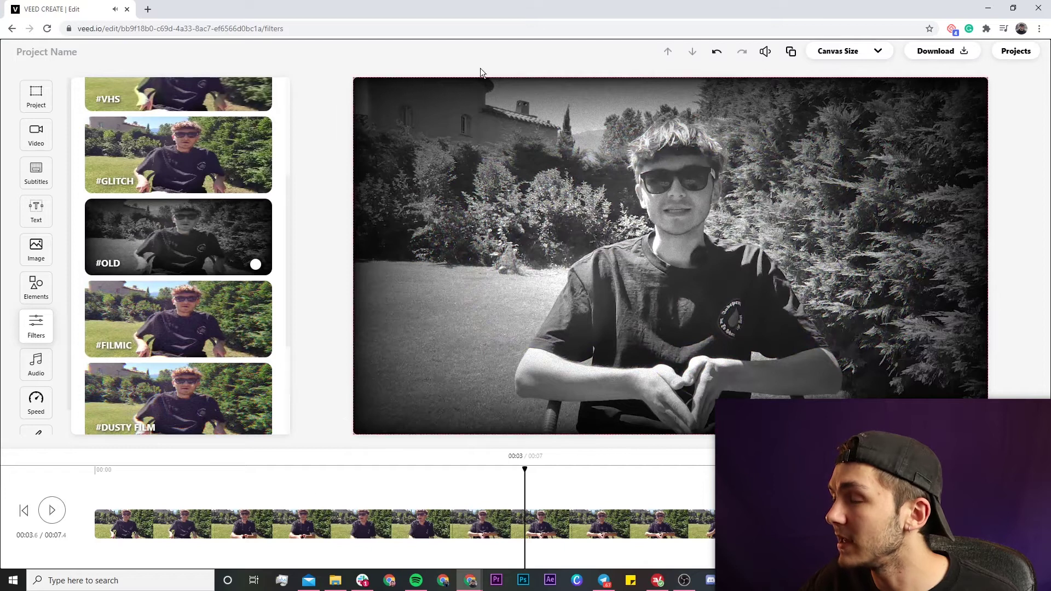
scroll(152, 278, "up", 3)
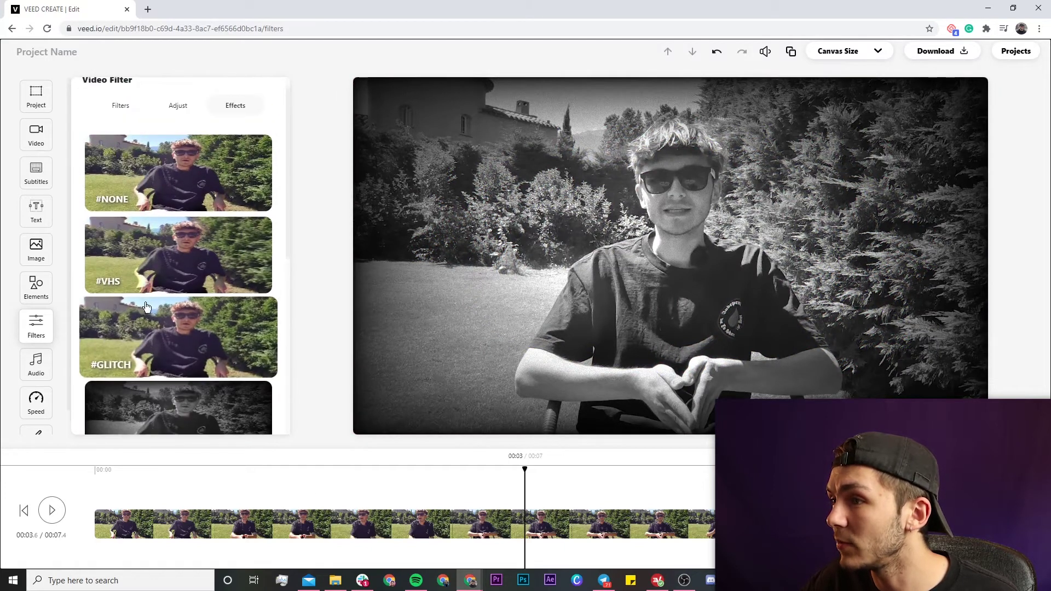
left_click(152, 278)
left_click(291, 471)
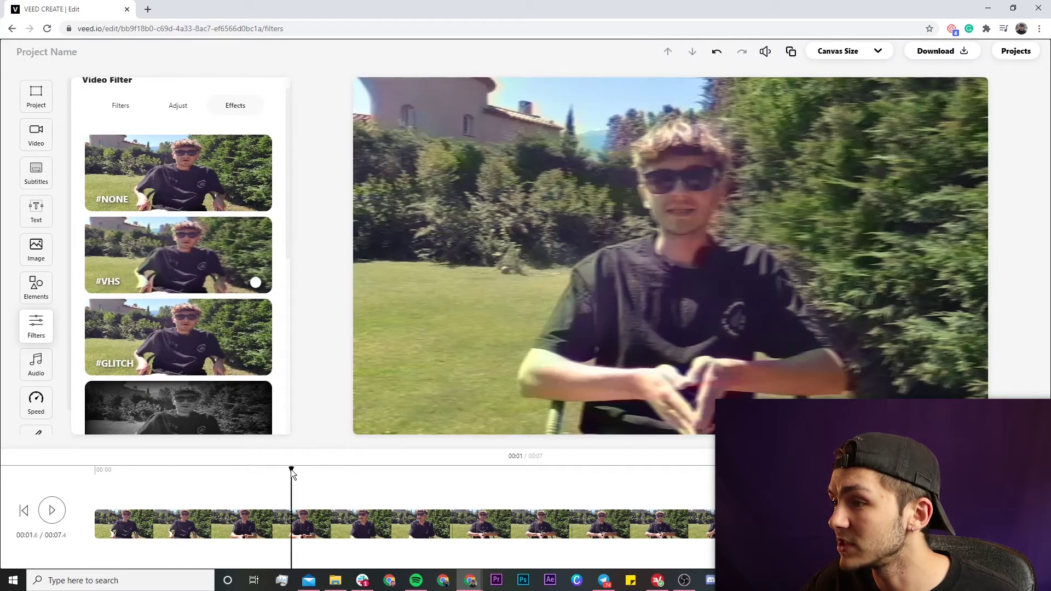
left_click(52, 510)
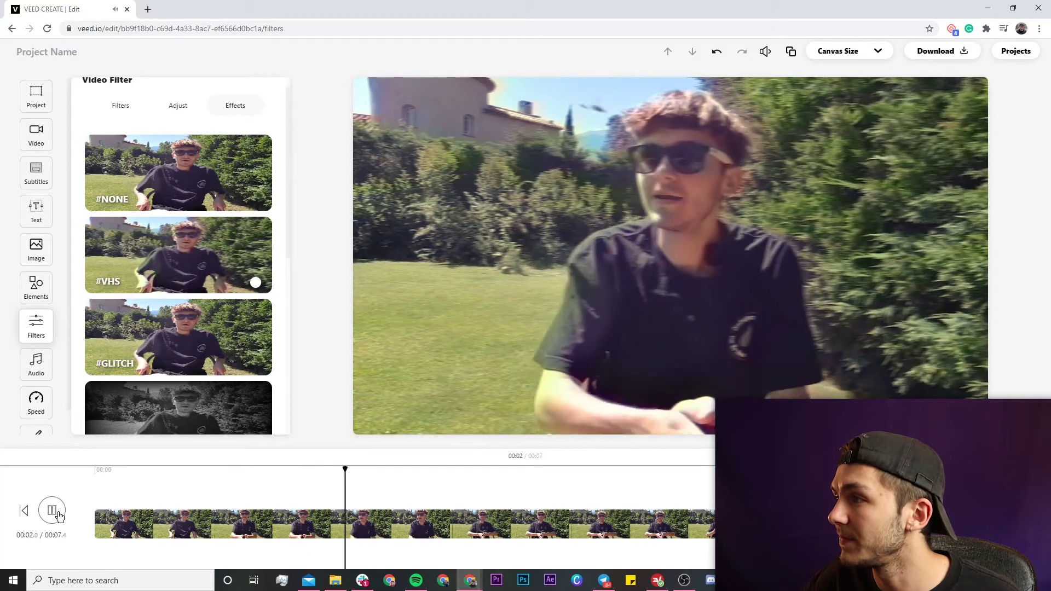
Test RGB SPLIT, settle on DUSTY FILM, and show the Adjust settings
scroll(172, 294, "down", 6)
left_click(173, 294)
scroll(172, 294, "up", 3)
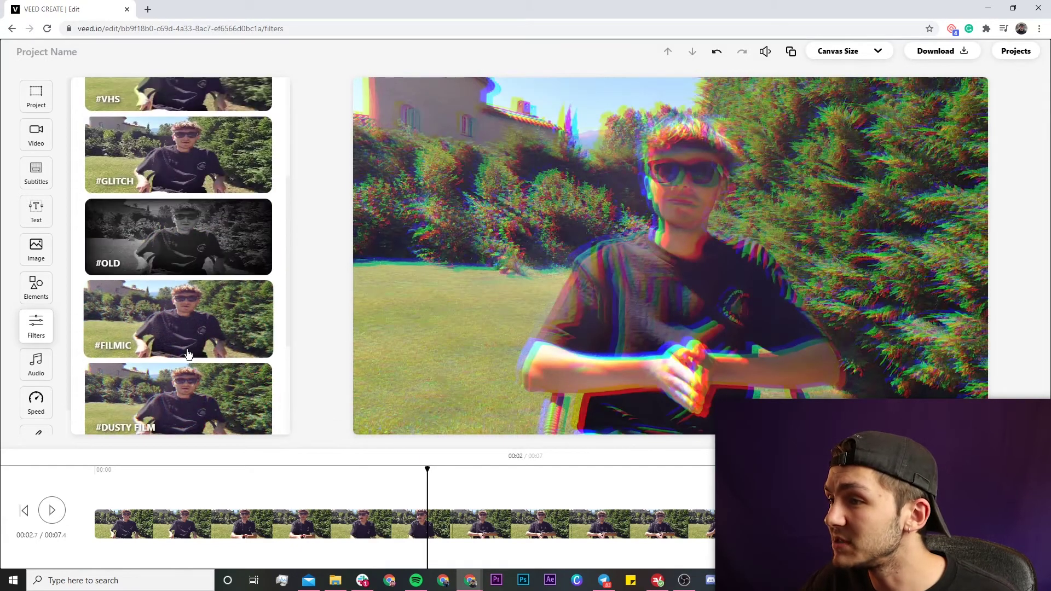
left_click(194, 388)
scroll(194, 383, "up", 4)
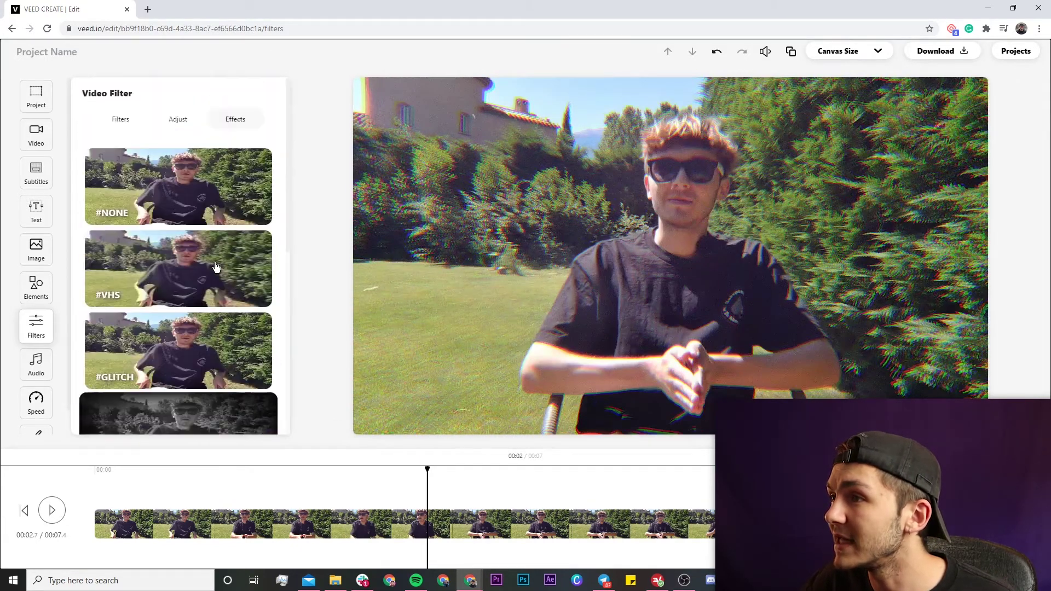
left_click(190, 134)
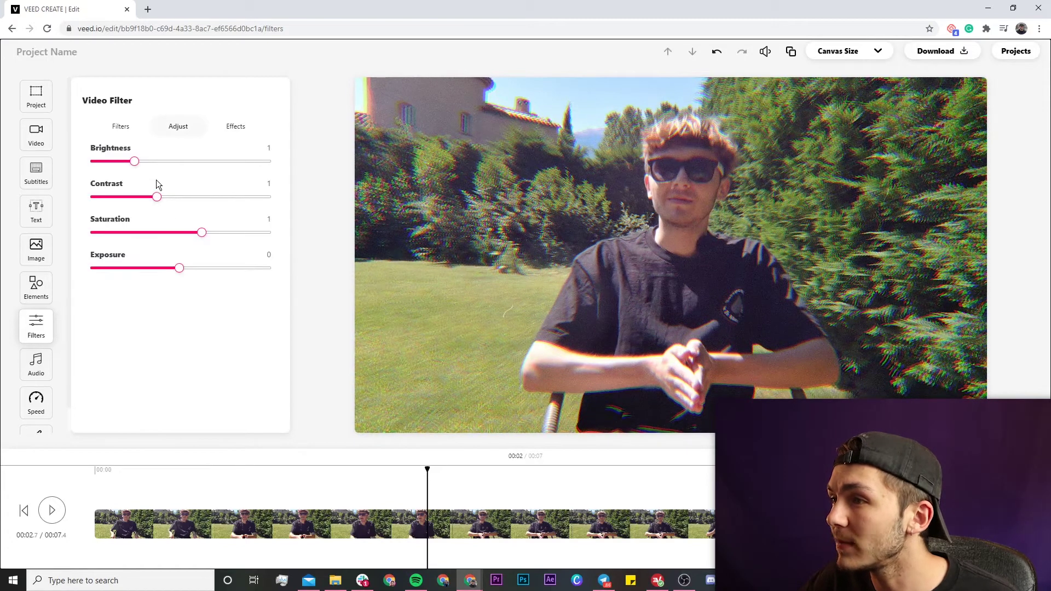
Lower saturation to 0.68 and contrast to 0.96
left_click_drag(200, 237, 198, 237)
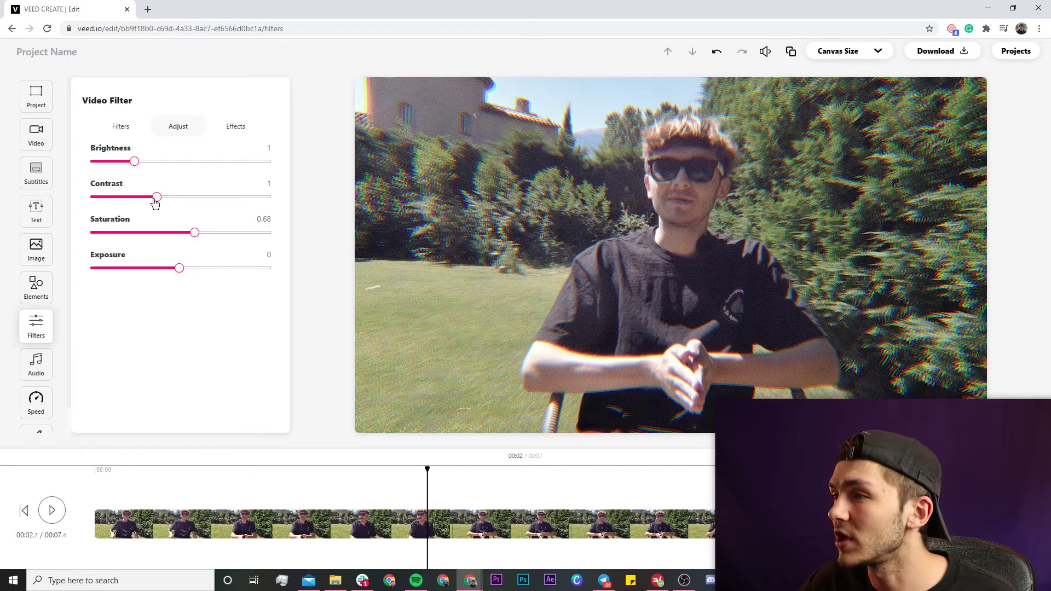
left_click(153, 200)
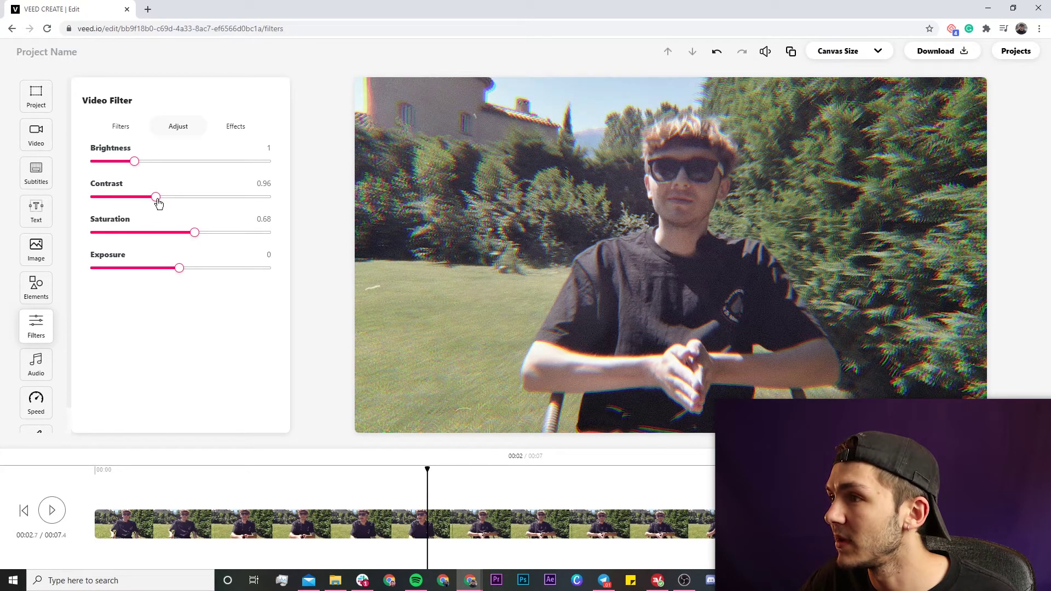
left_click(131, 128)
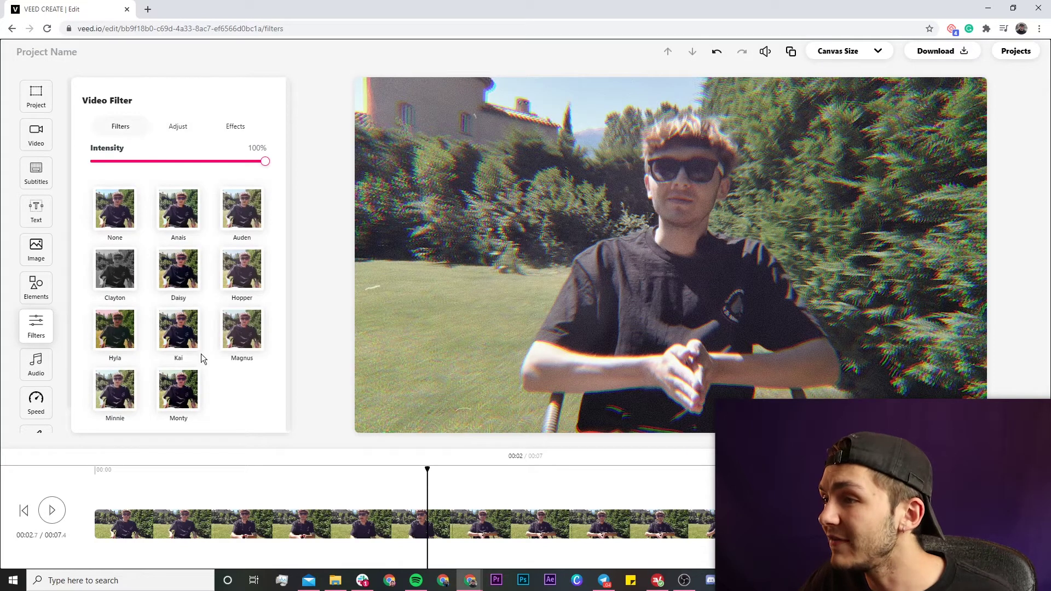
left_click(184, 222)
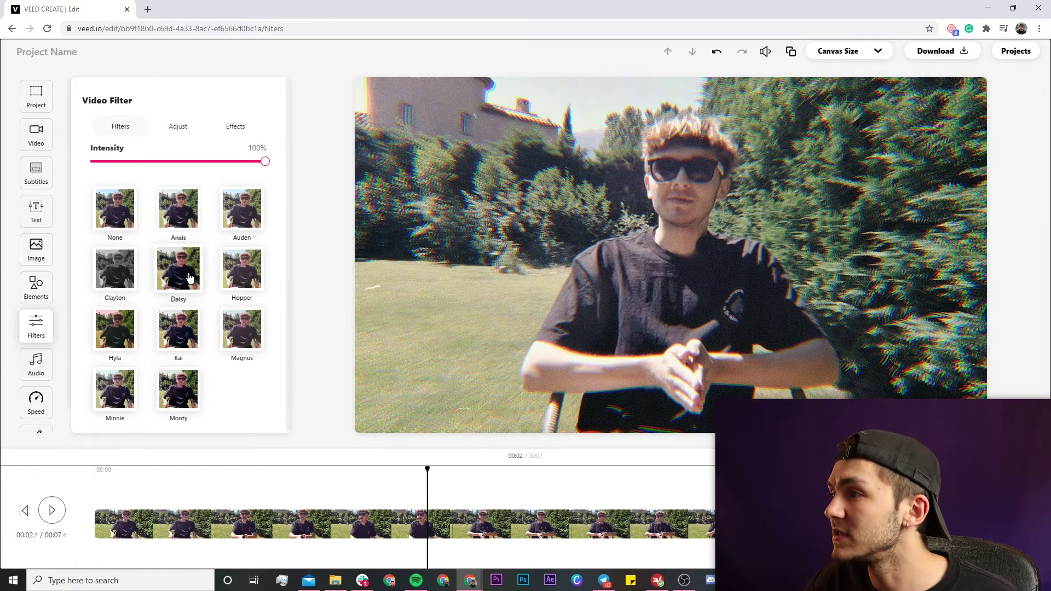
left_click(116, 269)
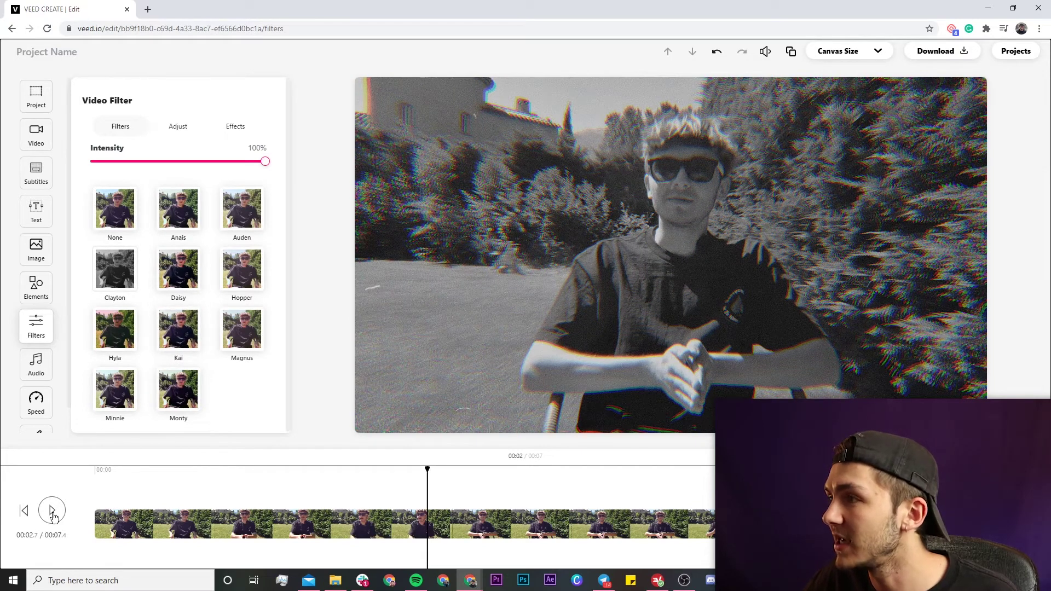
left_click(52, 511)
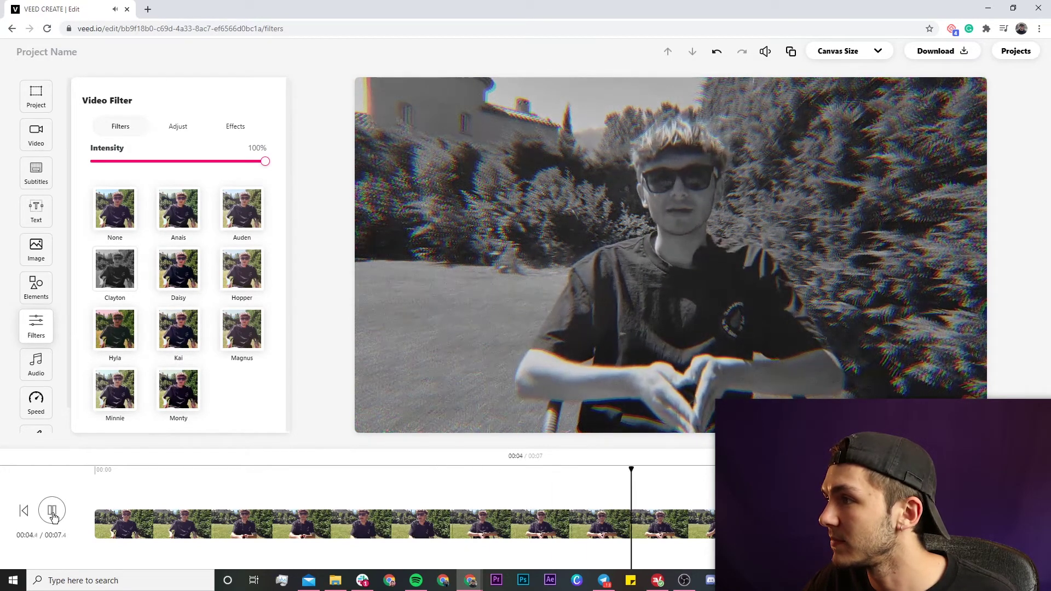
left_click(52, 515)
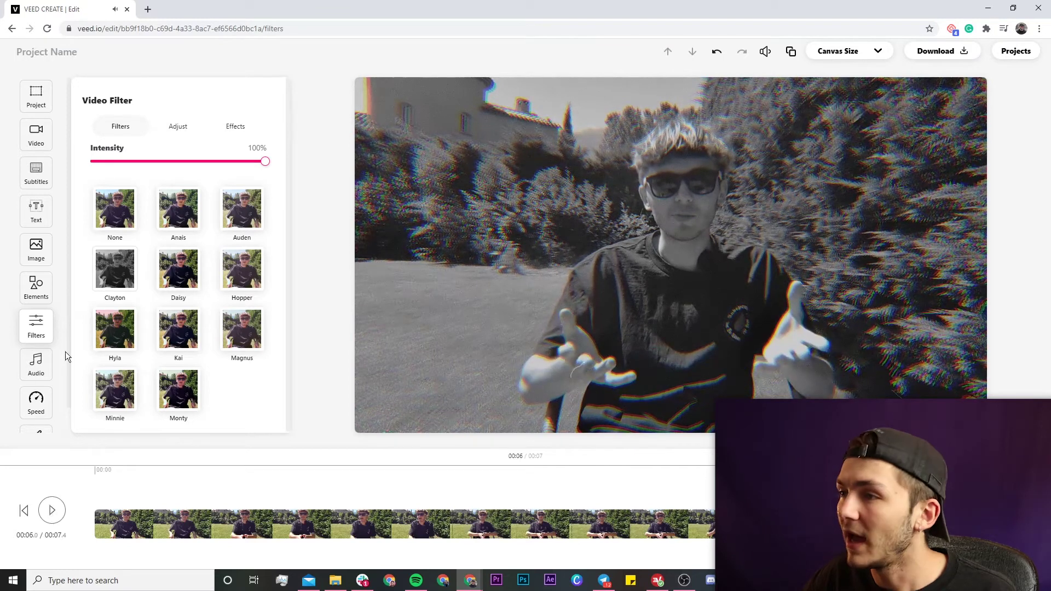
left_click(111, 219)
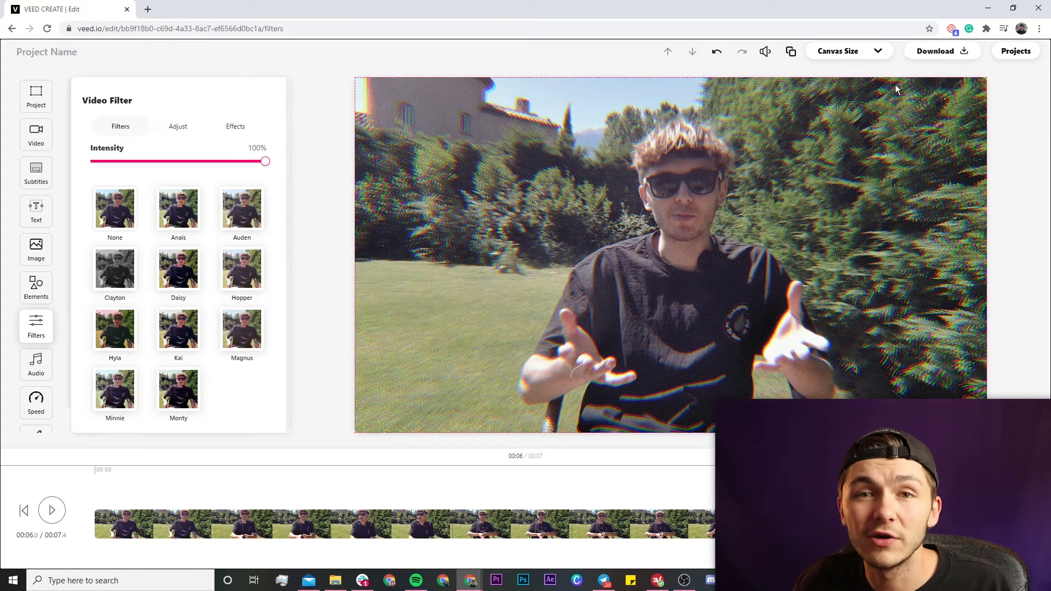
left_click(878, 51)
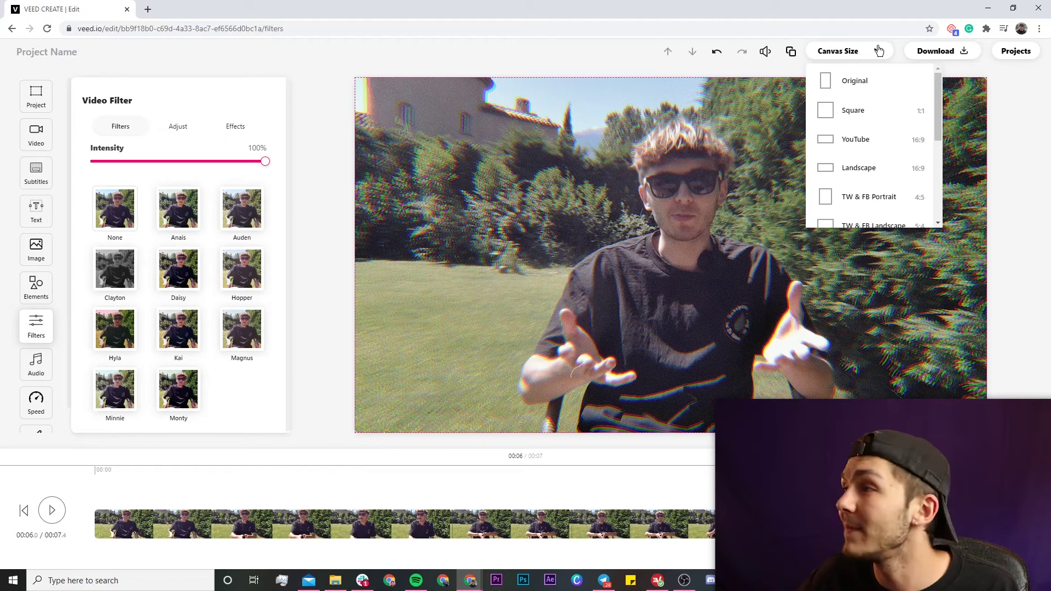
Set the canvas size to Square and play the clip to check it
left_click(876, 110)
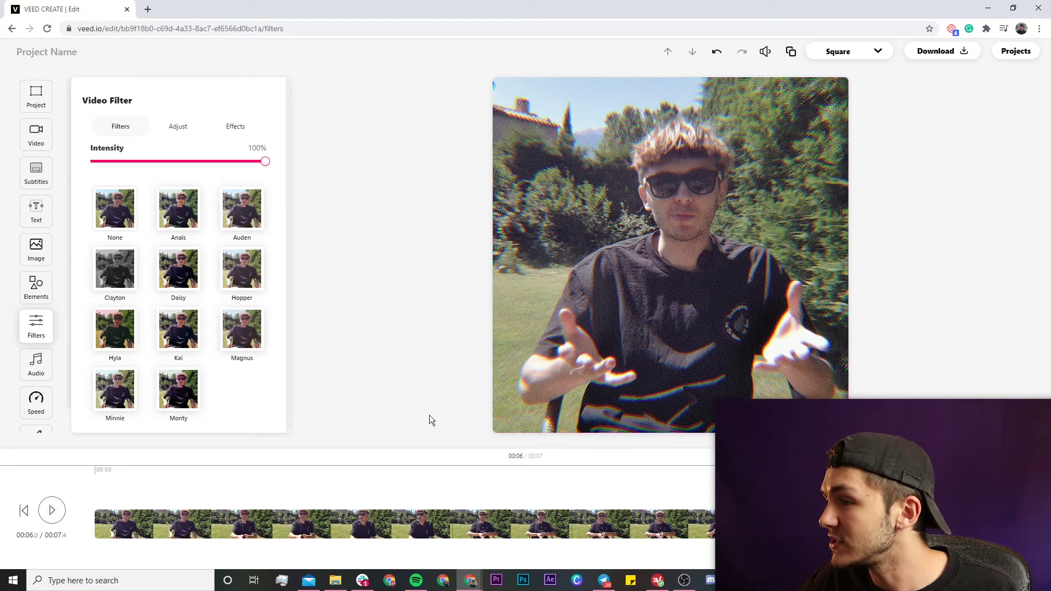
left_click(260, 481)
left_click(60, 511)
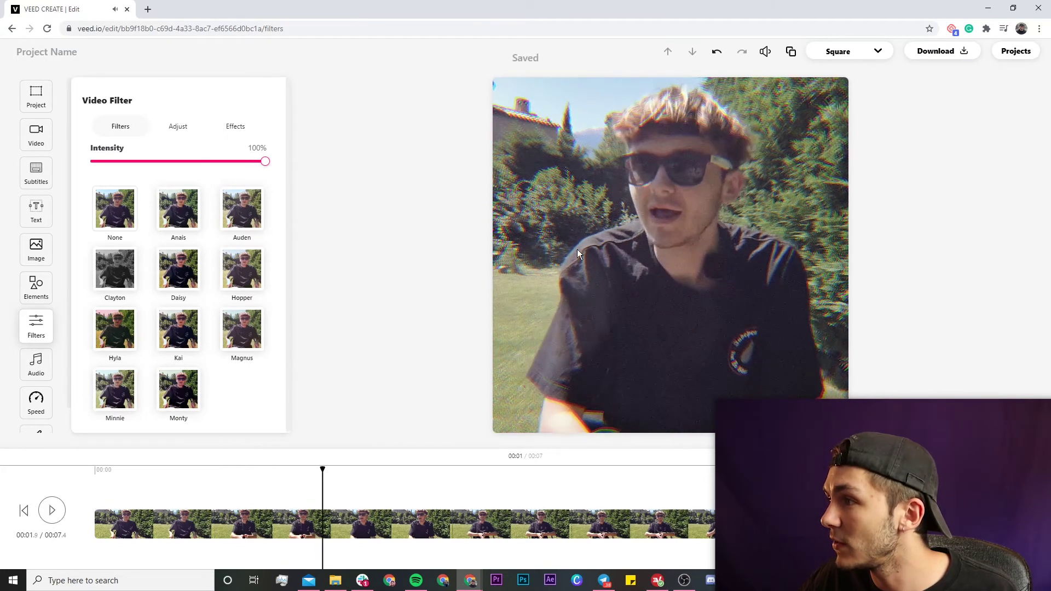
Resize and centre the clip, then set it to Fill frame in the square
left_click(658, 225)
left_click_drag(658, 224, 669, 213)
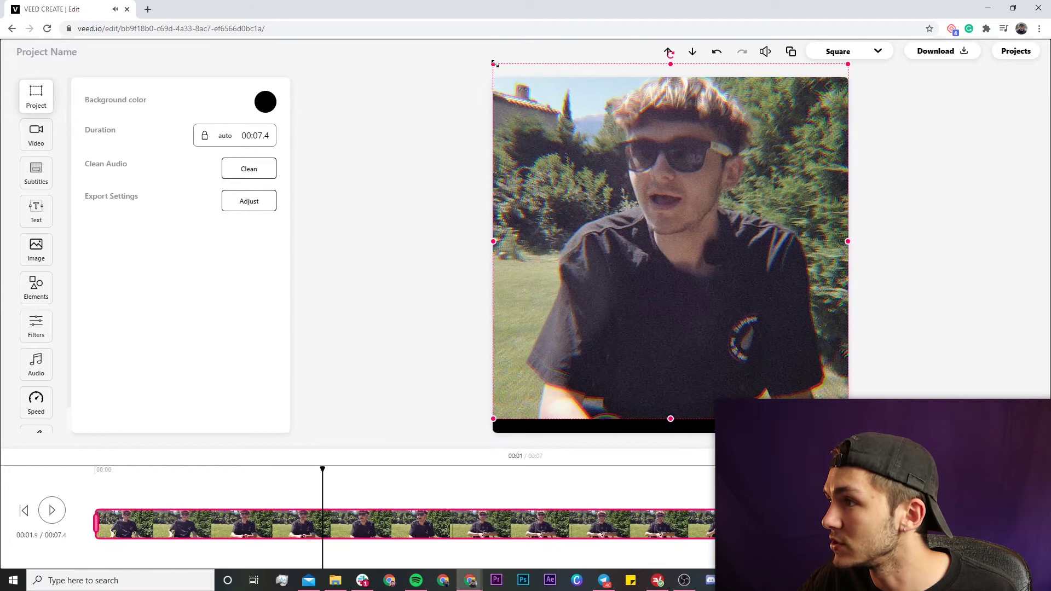
left_click_drag(495, 64, 591, 176)
left_click_drag(712, 285, 657, 245)
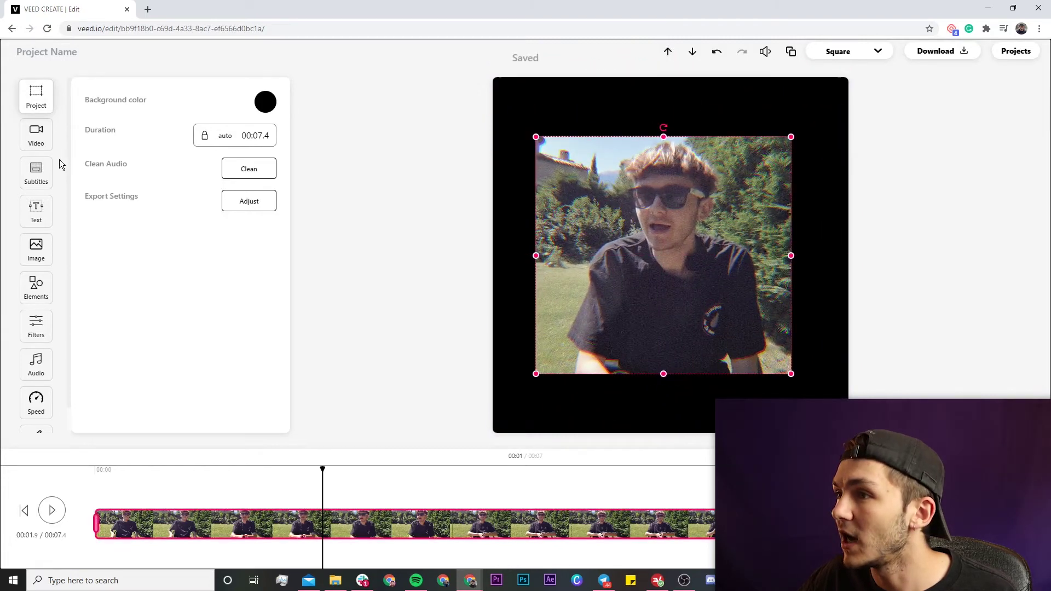
left_click(47, 138)
left_click(252, 109)
left_click(191, 105)
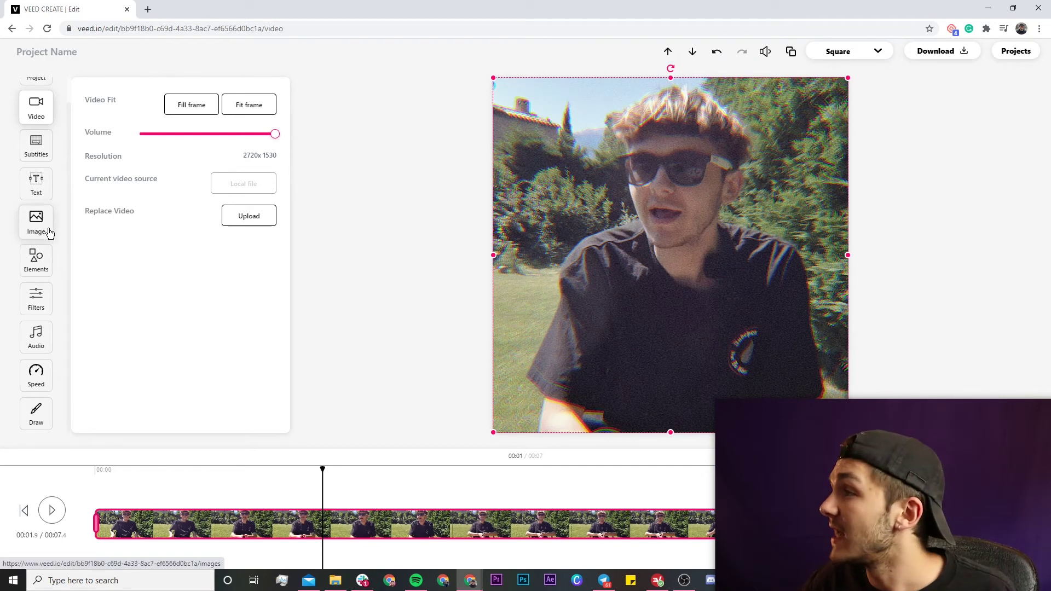
Export the edited square video in HD with Download
left_click(949, 58)
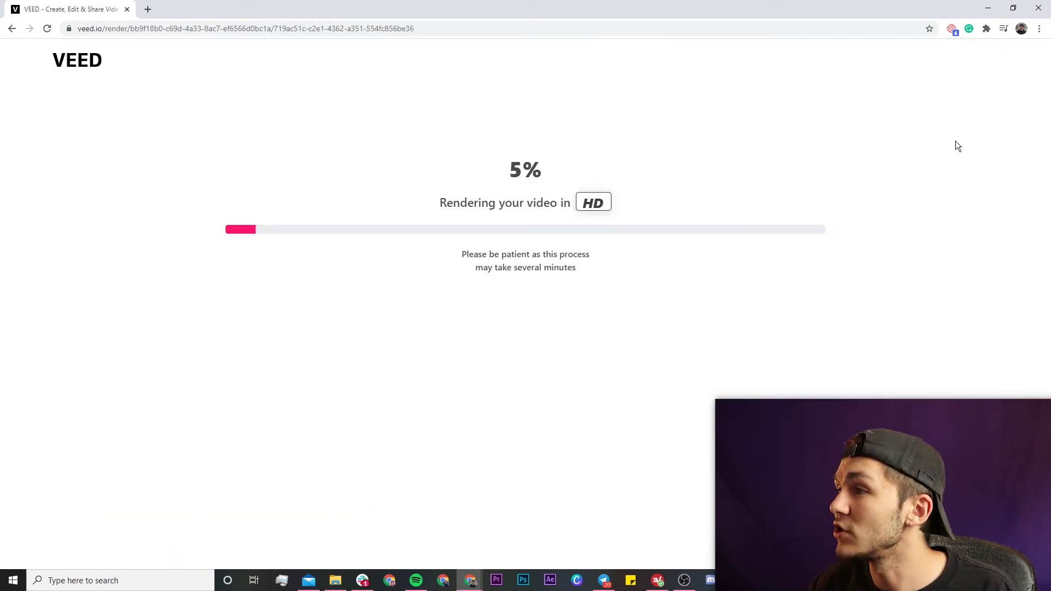